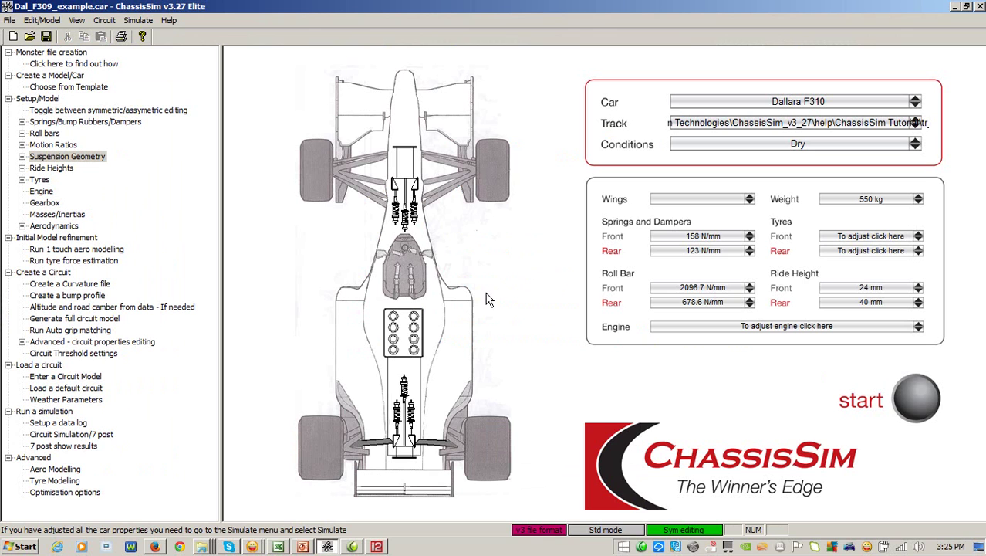
- Set the front tyre grip factor to 0.9 and leave the rear tyre at 1.1
{"action": "left_click", "coordinate": [871, 235]}
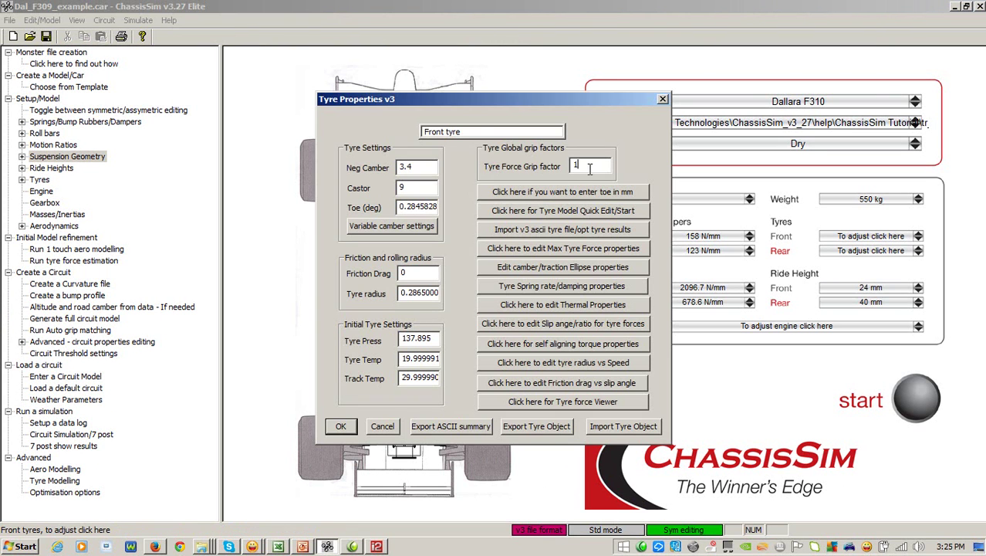
{"action": "type", "text": "0.98"}
{"action": "key", "text": "BackSpace"}
{"action": "key", "text": "BackSpace"}
{"action": "type", "text": "9"}
{"action": "key", "text": "Return"}
{"action": "left_click", "coordinate": [490, 450]}
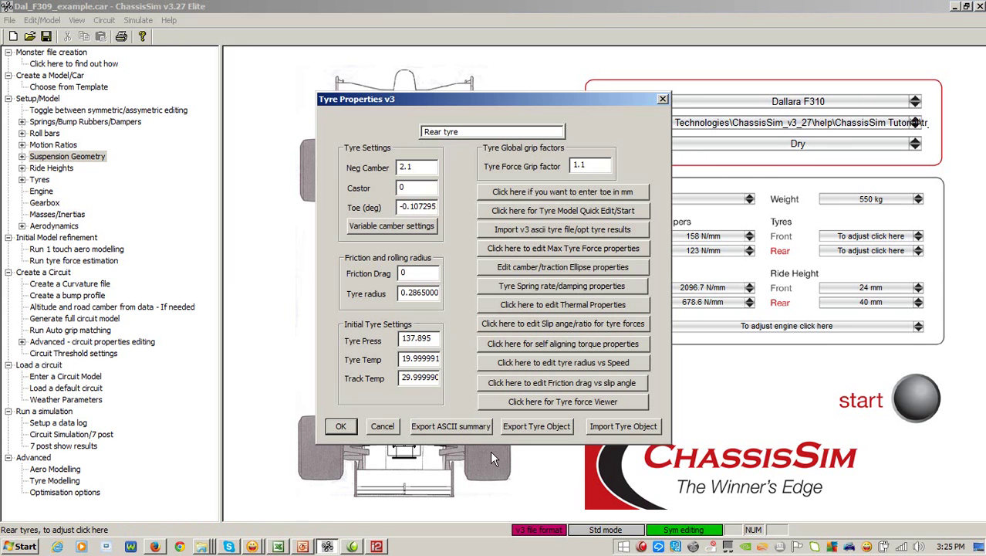
{"action": "double_click", "coordinate": [587, 171]}
{"action": "key", "text": "Return"}
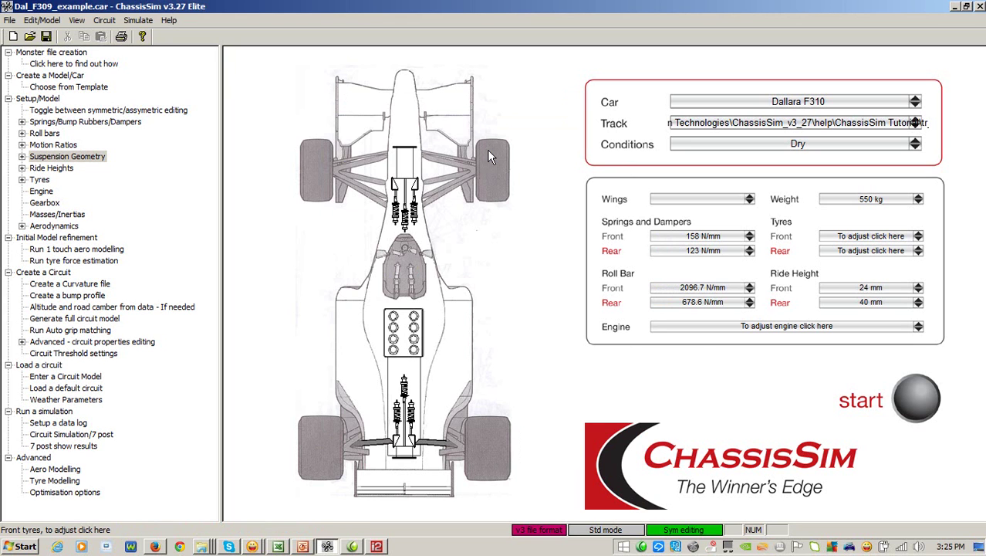
- Run the lap simulation, which reports a 93.245 s lap time
{"action": "left_click", "coordinate": [916, 401]}
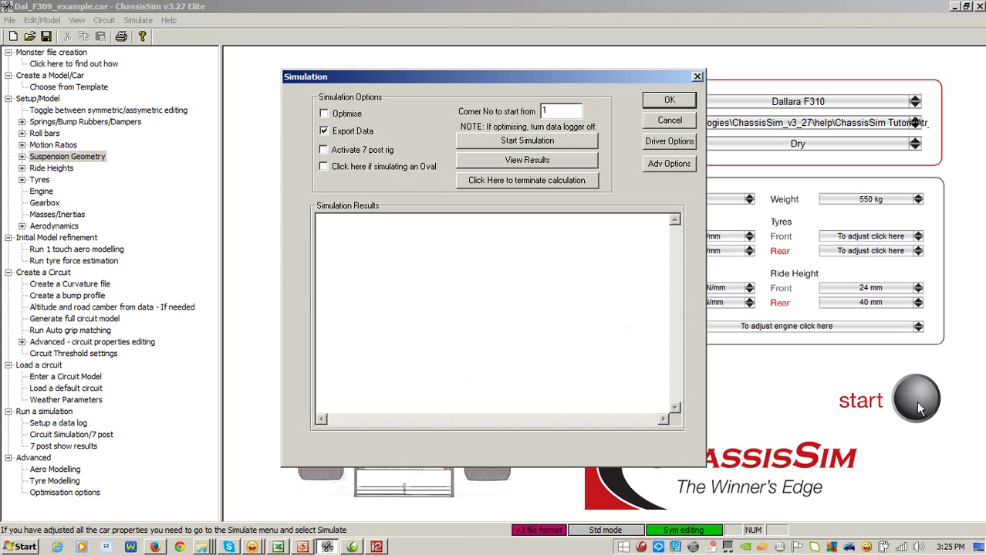
{"action": "left_click", "coordinate": [561, 145]}
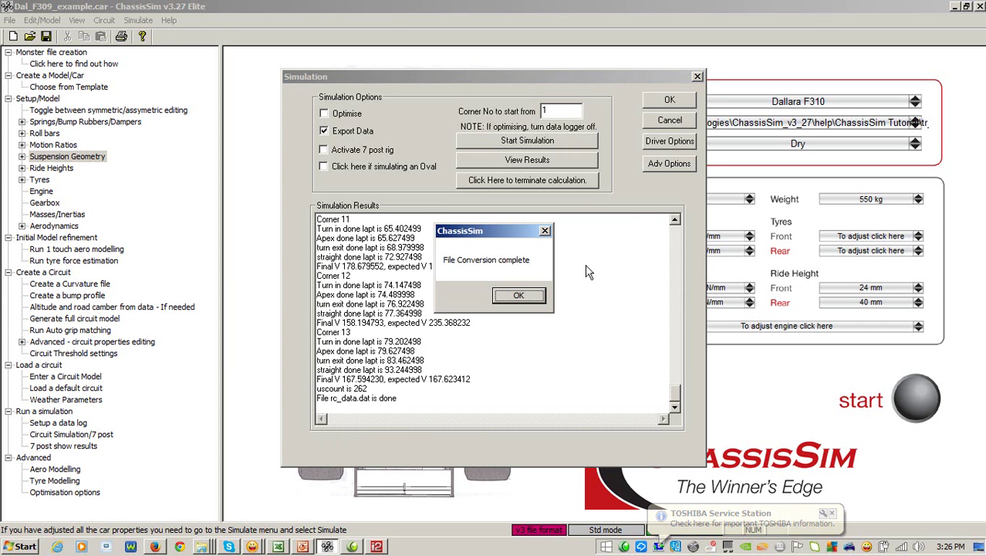
{"action": "left_click", "coordinate": [524, 291]}
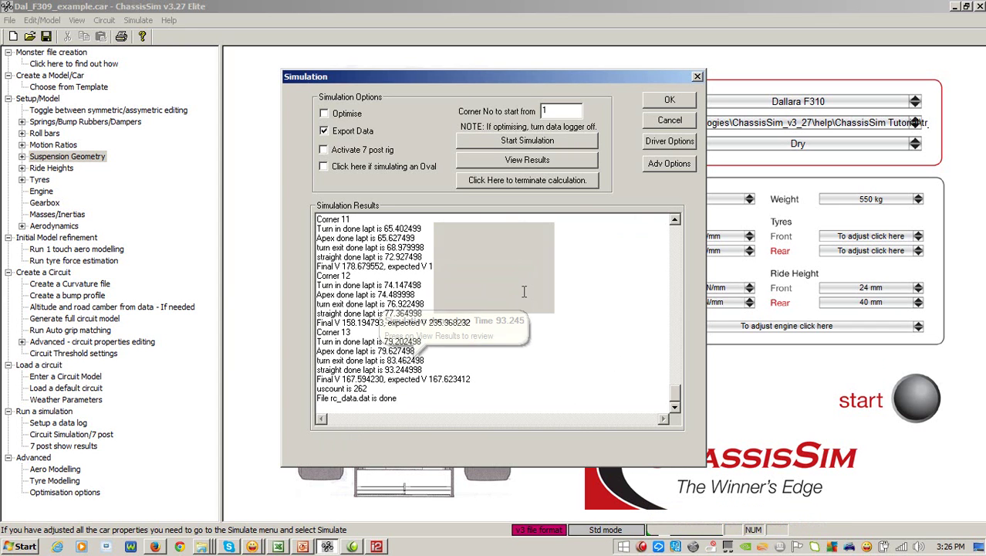
{"action": "left_click", "coordinate": [678, 122]}
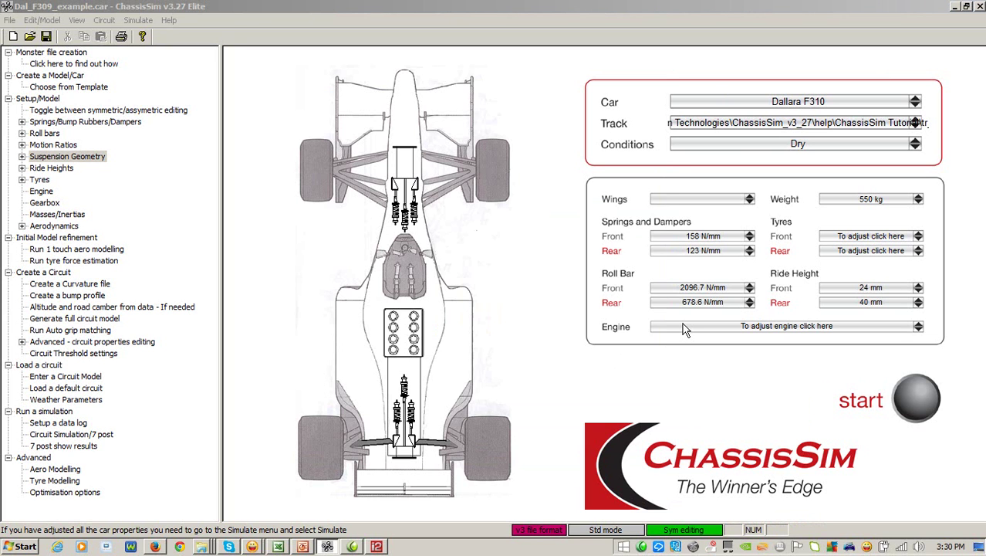
- Set the front tyre grip factor back to 1 and the rear to 1.1
{"action": "left_click", "coordinate": [870, 236]}
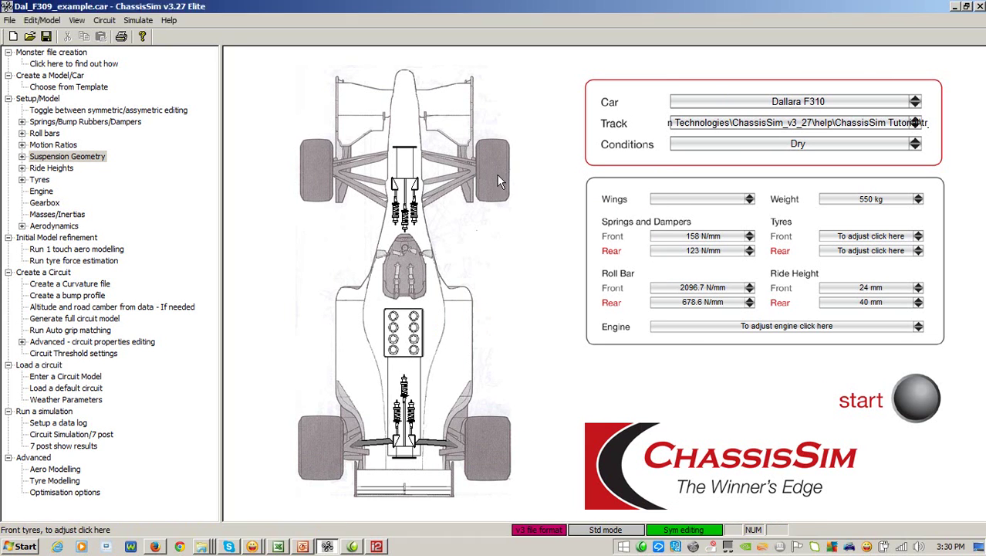
{"action": "left_click_drag", "start_coordinate": [597, 171], "coordinate": [500, 158]}
{"action": "type", "text": "1"}
{"action": "key", "text": "Return"}
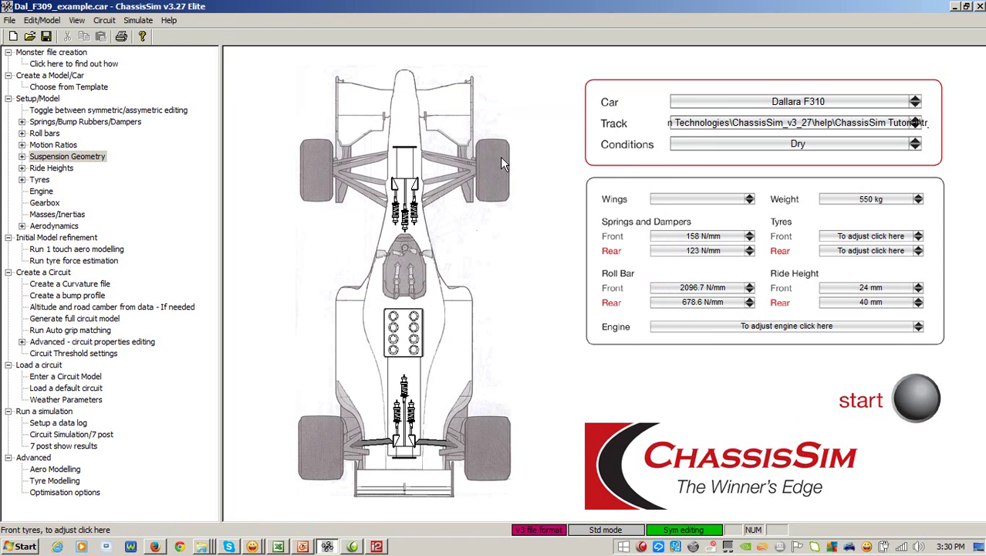
{"action": "left_click", "coordinate": [489, 453]}
{"action": "type", "text": "1."}
{"action": "key", "text": "BackSpace"}
{"action": "key", "text": "BackSpace"}
{"action": "type", "text": ".1"}
{"action": "key", "text": "Return"}
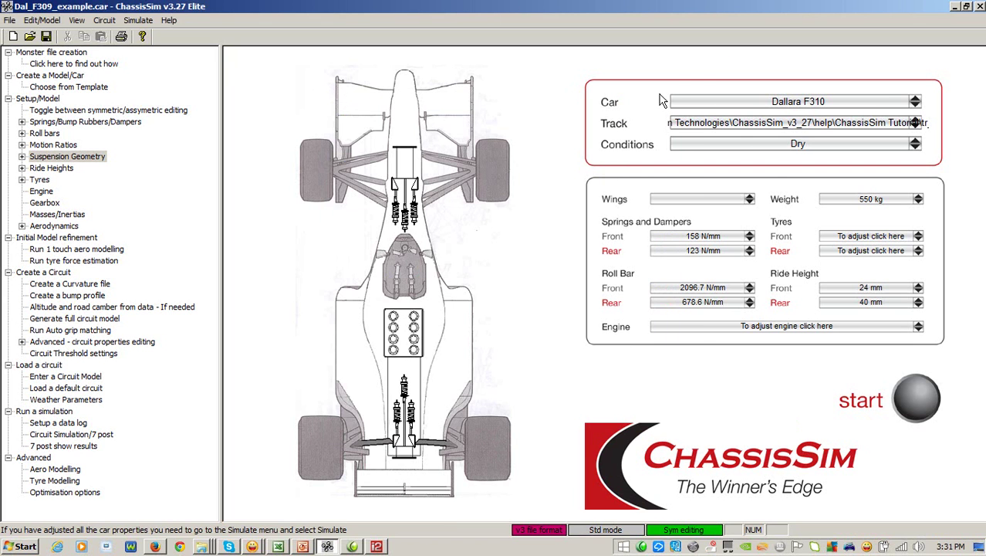
- Rerun the lap simulation, giving a 90.972 s lap time
{"action": "left_click", "coordinate": [918, 408]}
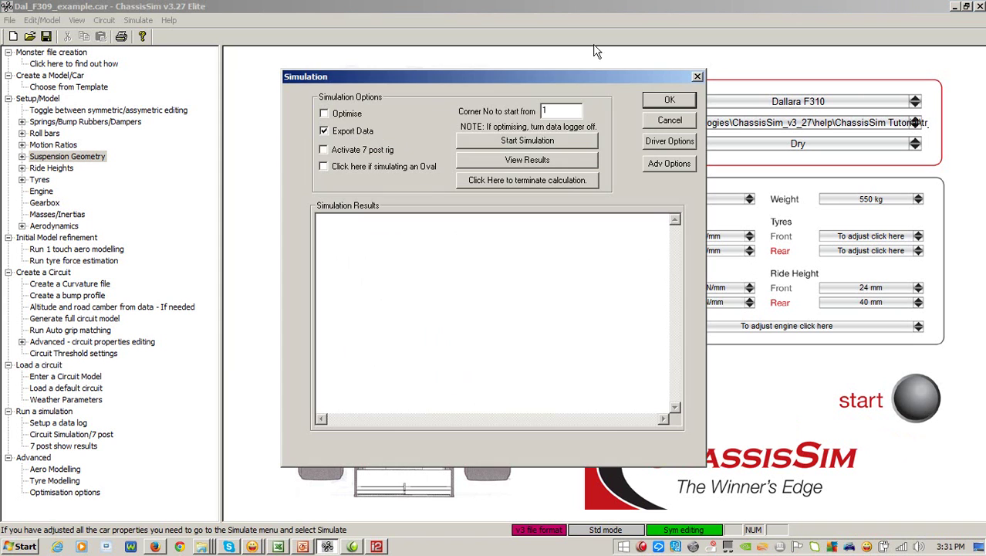
{"action": "left_click", "coordinate": [551, 141]}
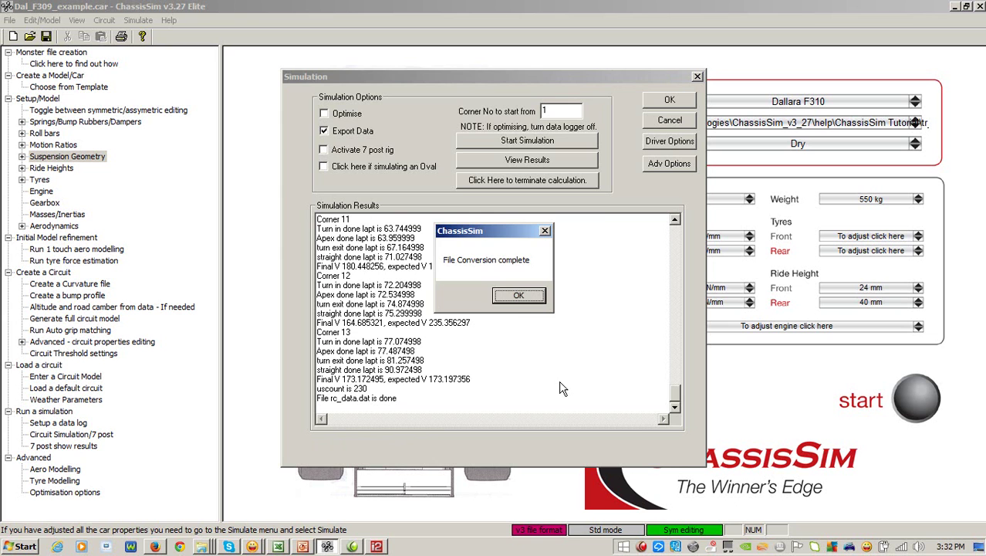
{"action": "left_click", "coordinate": [515, 296]}
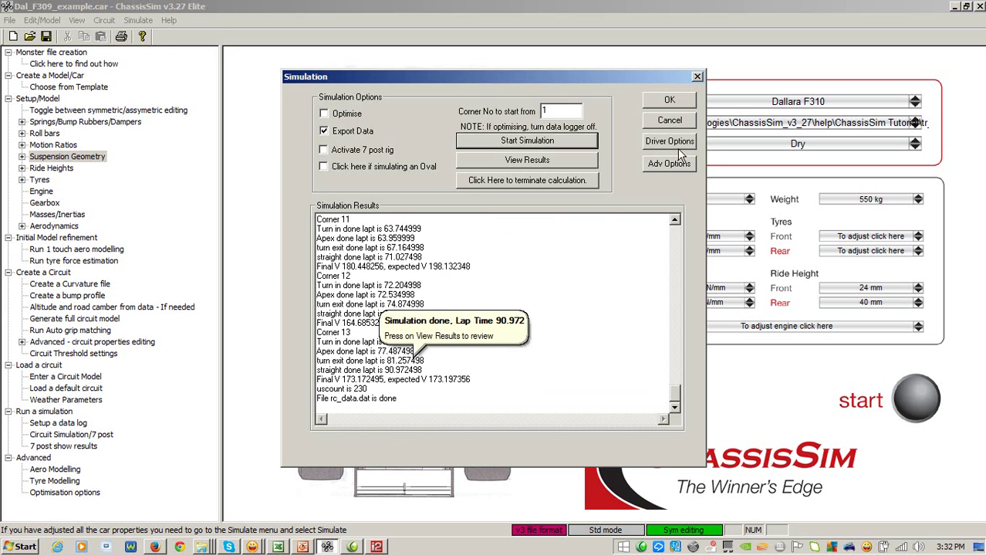
{"action": "left_click", "coordinate": [664, 120]}
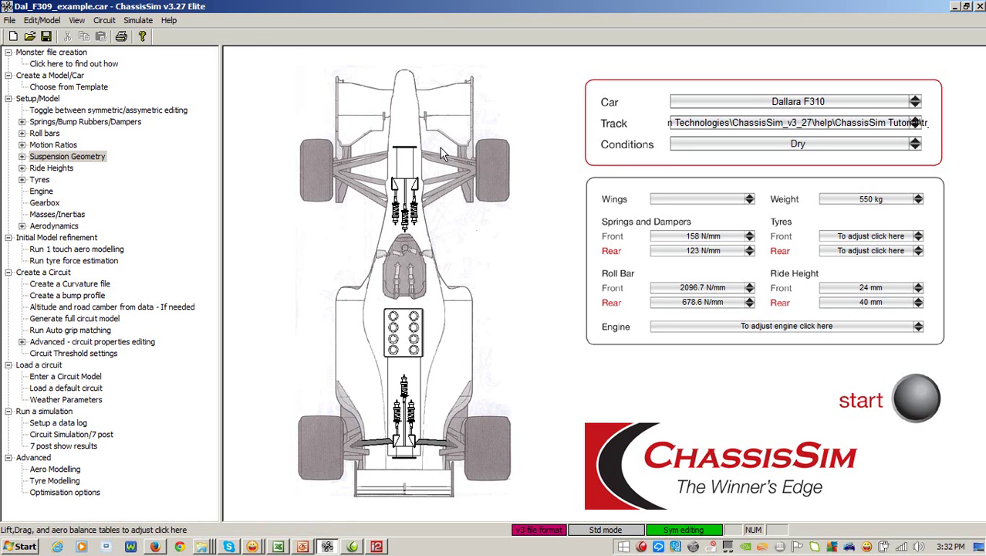
- In advanced tyre force modelling, import F309_Zandv_mons_file.txt as the Monster file
{"action": "left_click", "coordinate": [139, 20]}
{"action": "mouse_move", "coordinate": [180, 109]}
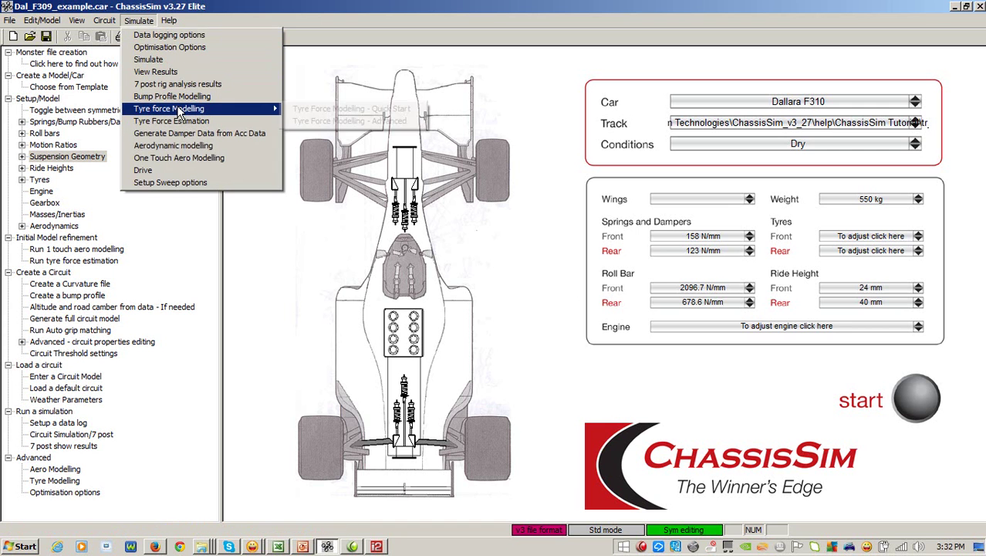
{"action": "left_click", "coordinate": [342, 121]}
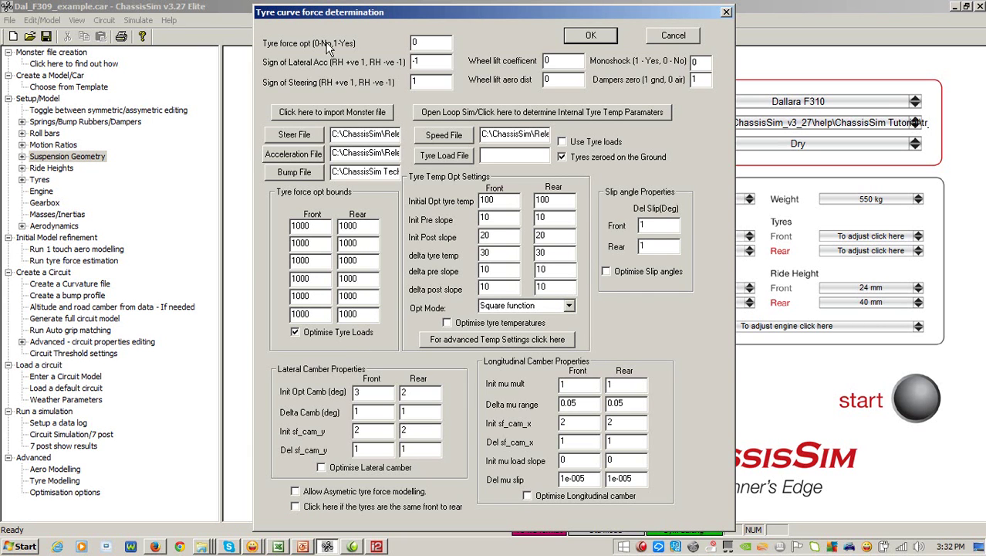
{"action": "left_click", "coordinate": [328, 113]}
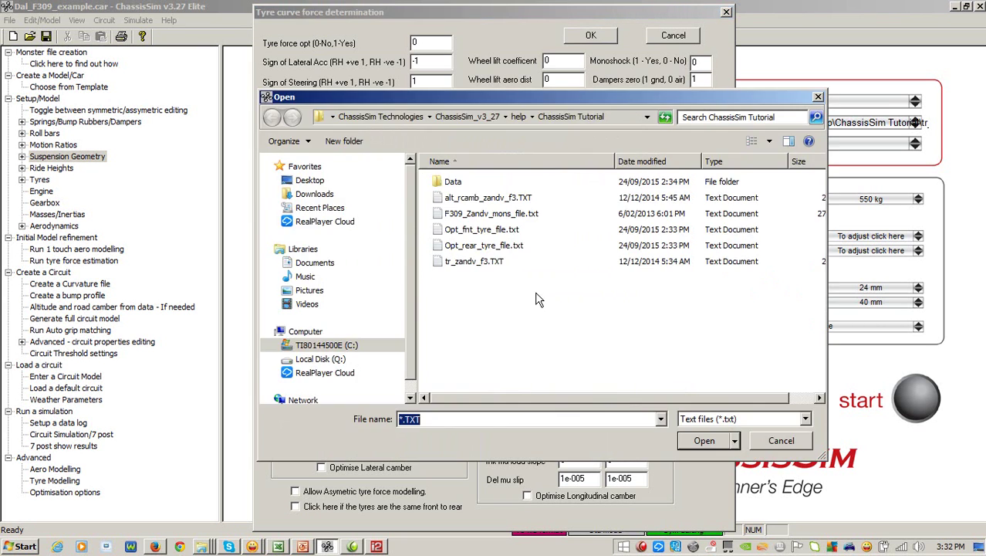
{"action": "double_click", "coordinate": [522, 213]}
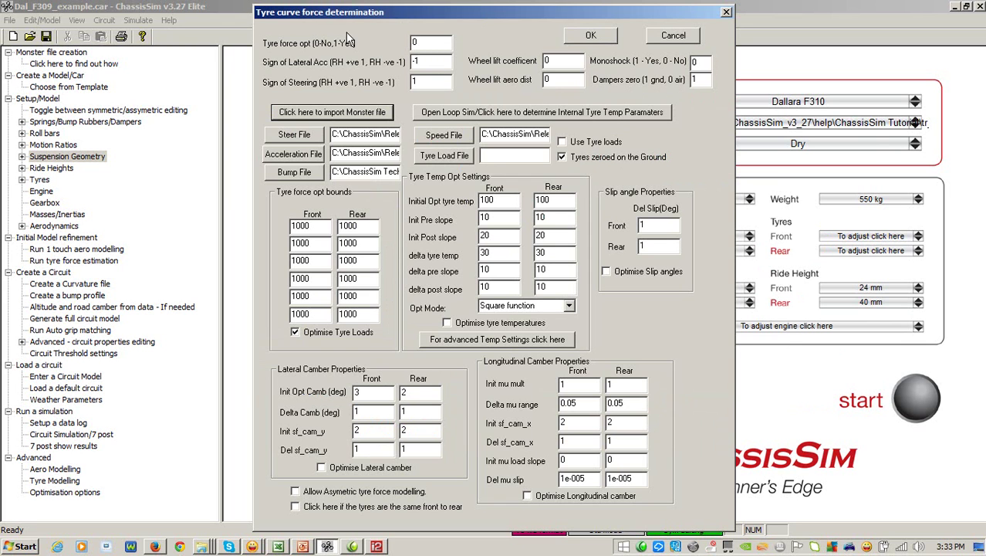
- Set Tyre force opt to 1, run the optimisation, then terminate it and close the results
{"action": "left_click", "coordinate": [440, 43]}
{"action": "left_click_drag", "start_coordinate": [440, 43], "coordinate": [326, 46]}
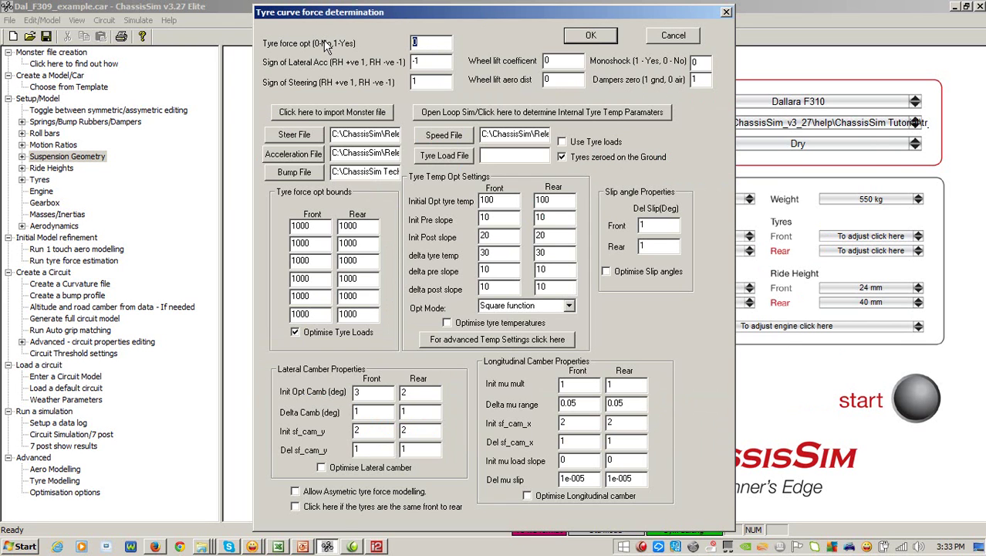
{"action": "type", "text": "1"}
{"action": "left_click", "coordinate": [591, 35]}
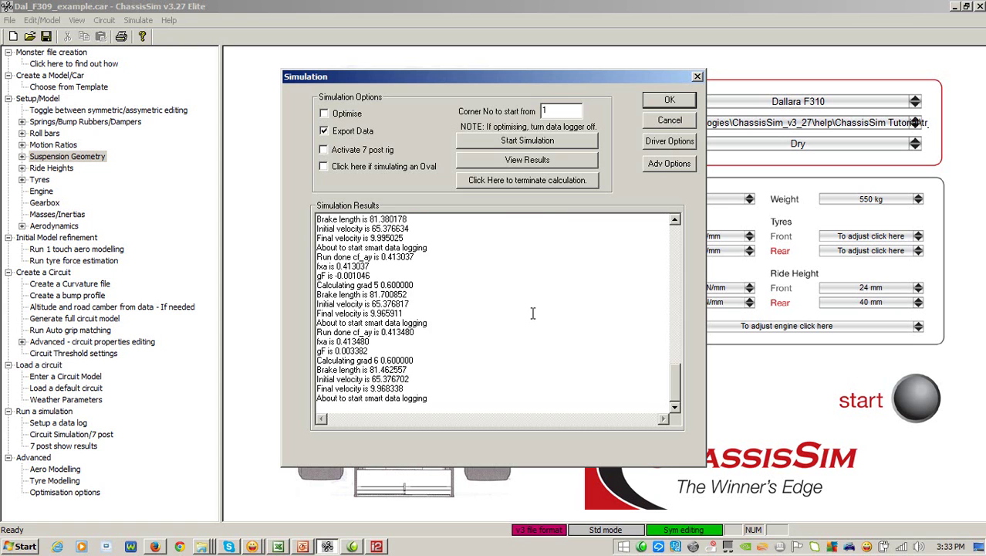
{"action": "left_click", "coordinate": [519, 184]}
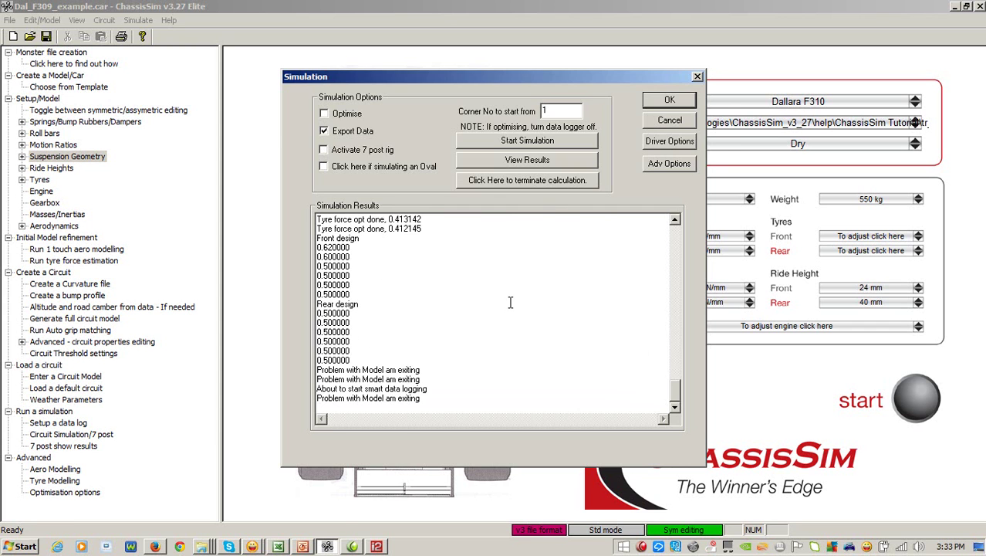
{"action": "left_click", "coordinate": [655, 121]}
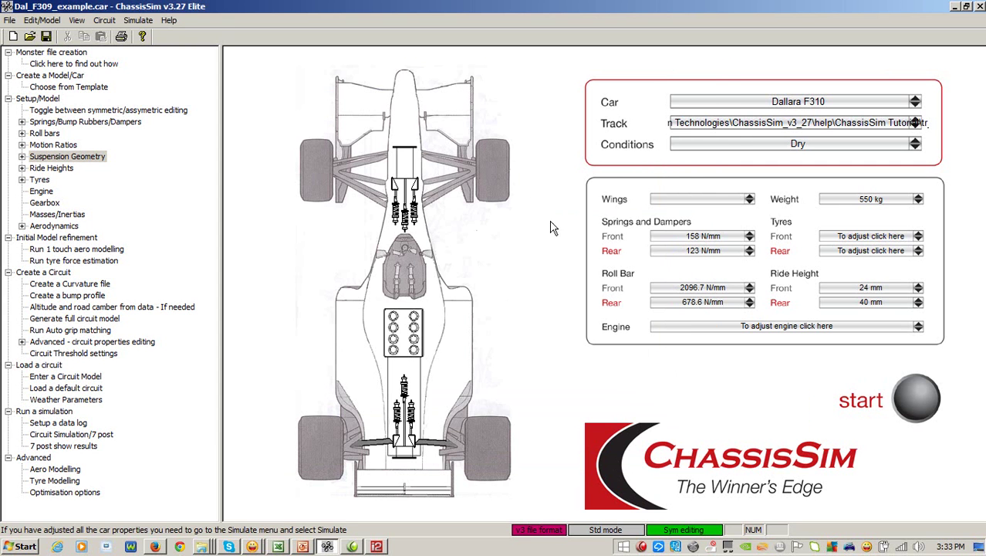
- Import Opt_fnt_tyre_file.txt as the front tyre's v3 ascii tyre file
{"action": "left_click", "coordinate": [492, 172]}
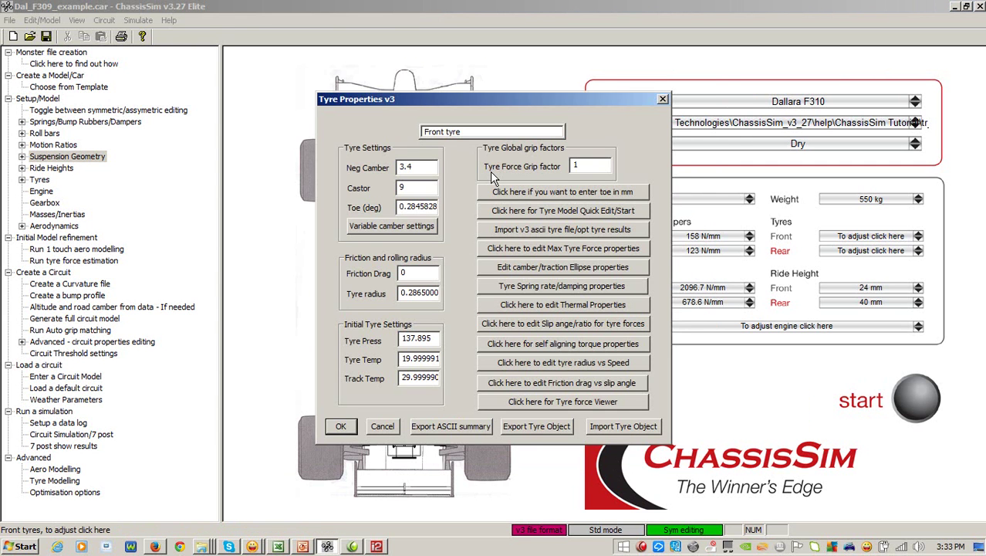
{"action": "left_click", "coordinate": [529, 229]}
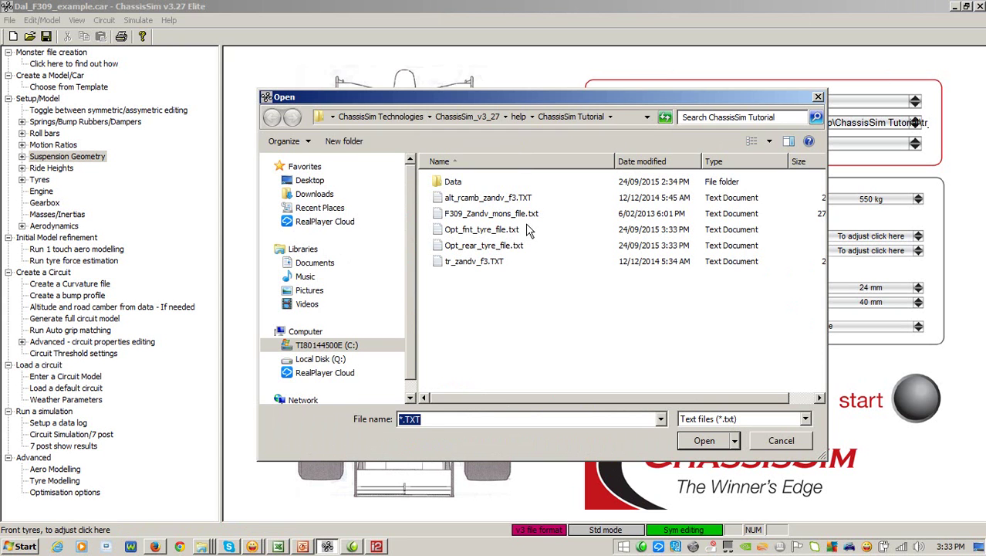
{"action": "left_click", "coordinate": [476, 231]}
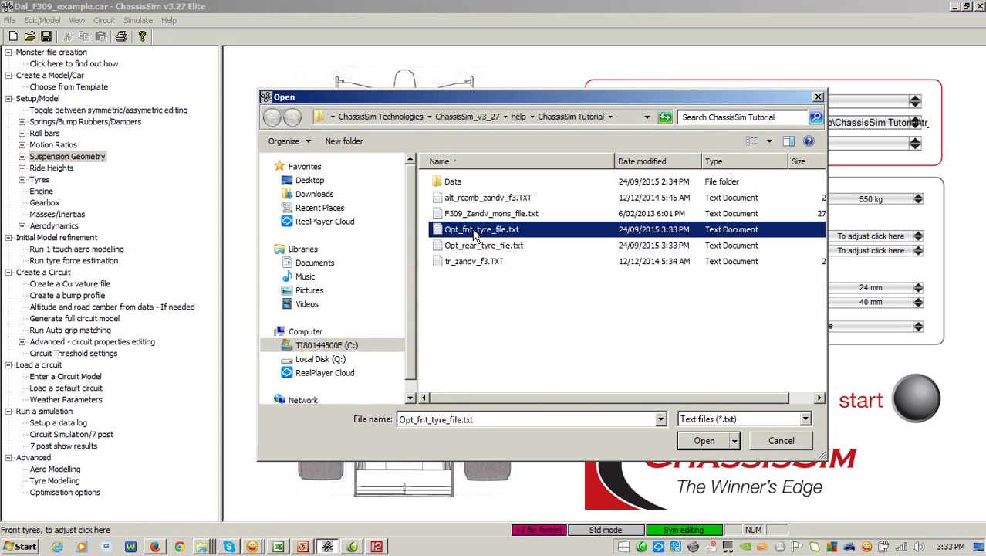
{"action": "double_click", "coordinate": [474, 231]}
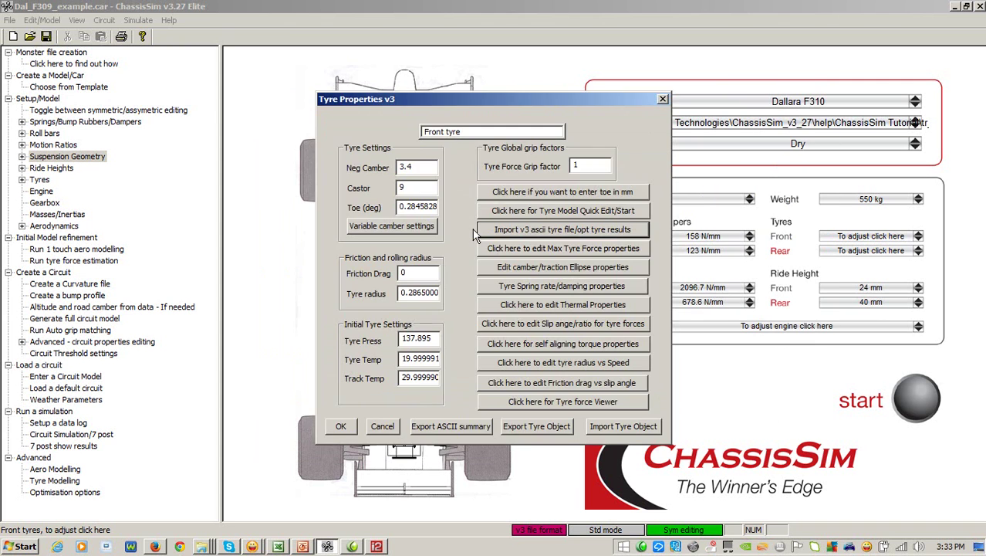
{"action": "left_click", "coordinate": [338, 426]}
- Import Opt_rear_tyre_file.txt into the rear tyre, then bring up the PowerPoint slides
{"action": "left_click", "coordinate": [486, 453]}
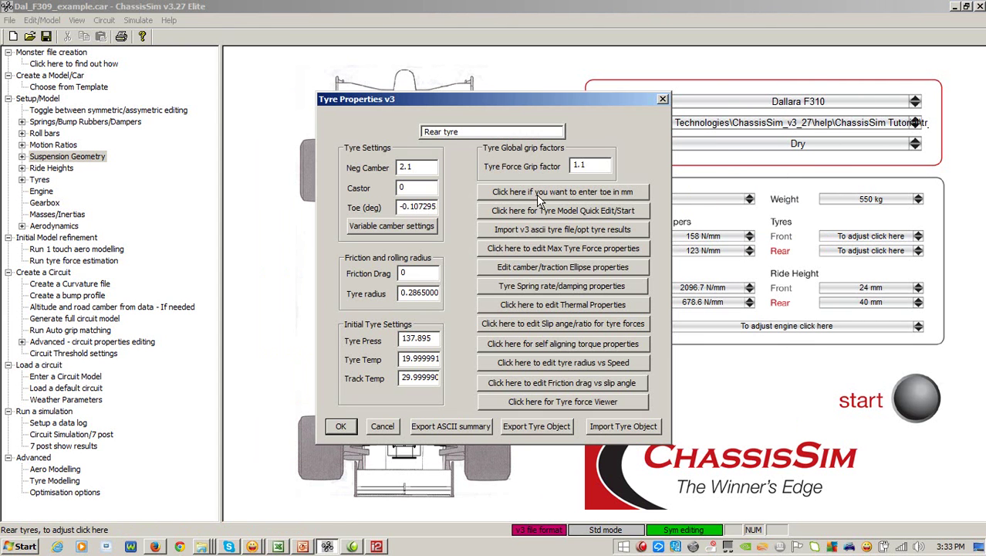
{"action": "left_click", "coordinate": [561, 227]}
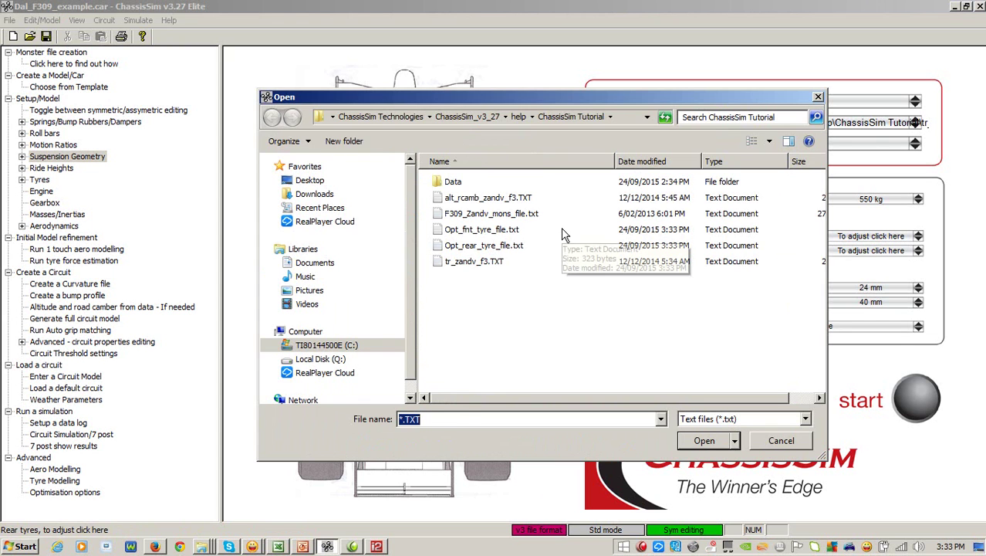
{"action": "left_click", "coordinate": [476, 248]}
{"action": "double_click", "coordinate": [476, 247]}
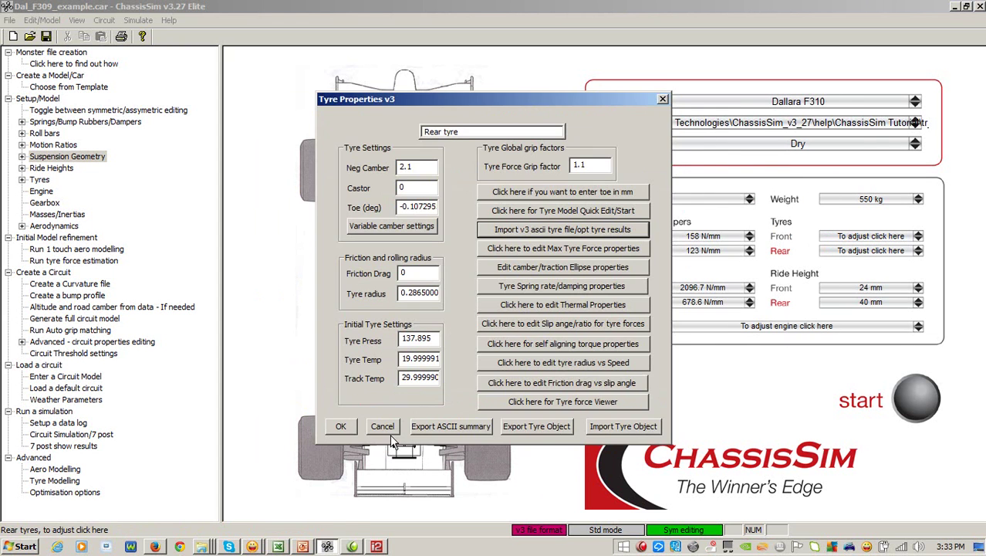
{"action": "left_click", "coordinate": [360, 427]}
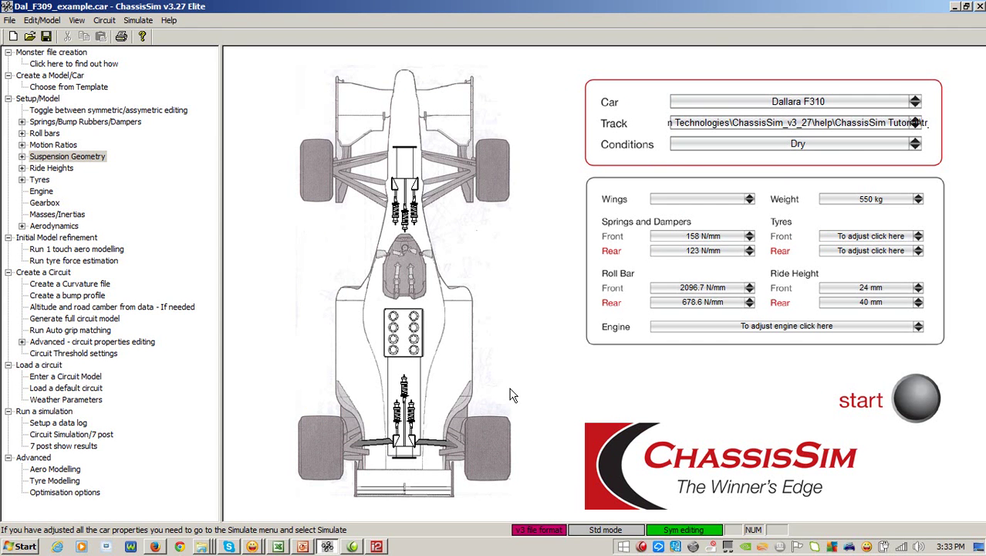
{"action": "left_click", "coordinate": [304, 545]}
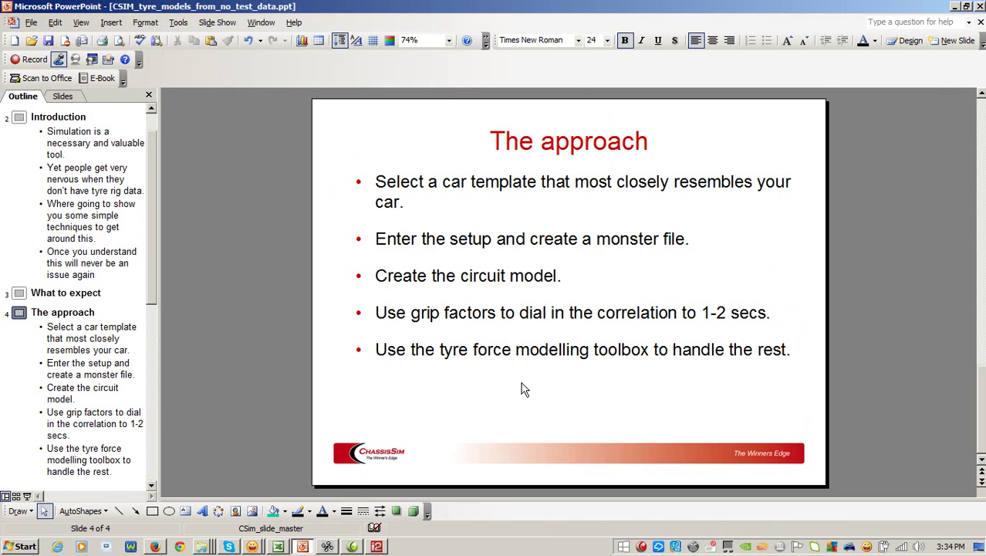
- Look at MoTeC i2 Pro, then return to PowerPoint on slide 3, 'What to expect'
{"action": "left_click", "coordinate": [377, 546]}
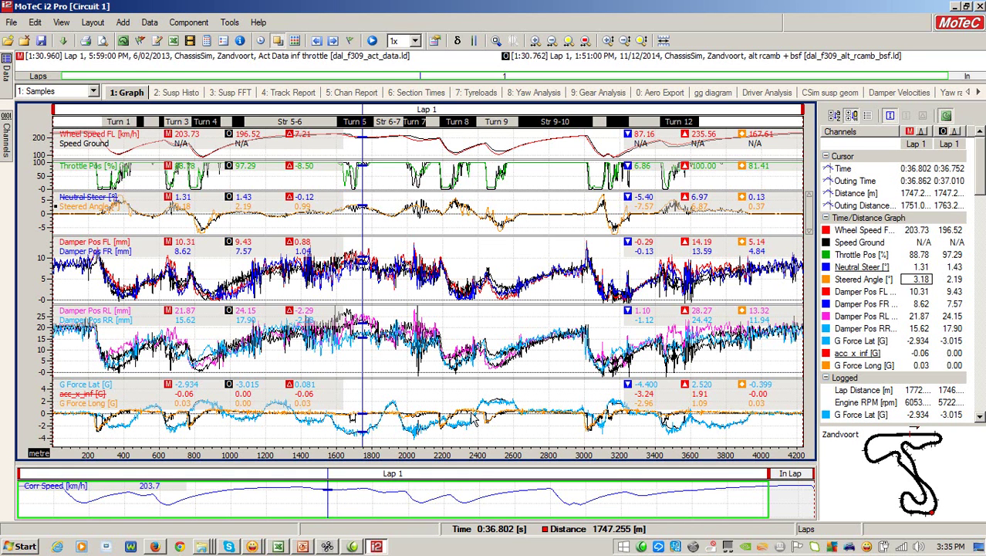
{"action": "left_click", "coordinate": [302, 547]}
{"action": "scroll", "coordinate": [494, 294], "scroll_direction": "up", "scroll_amount": 3}
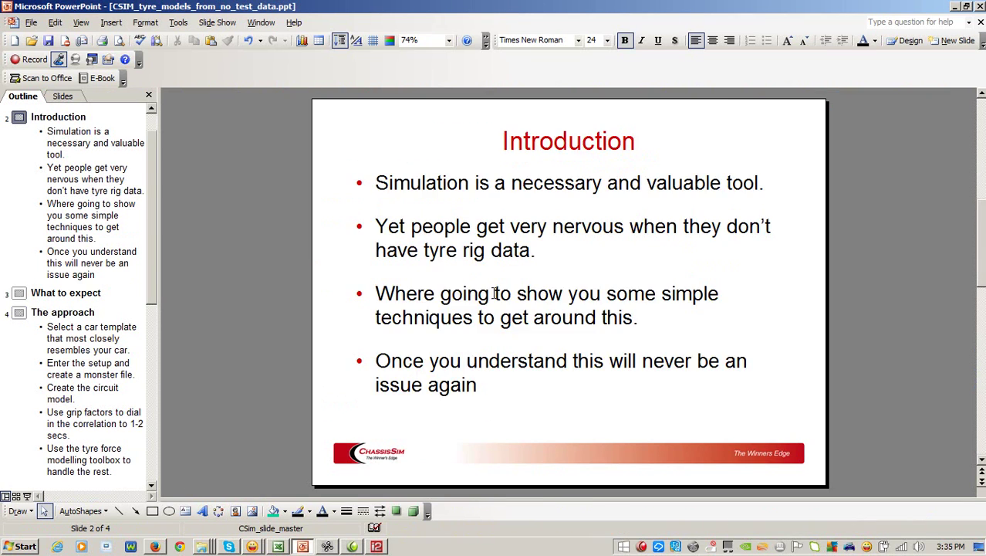
{"action": "scroll", "coordinate": [494, 293], "scroll_direction": "down", "scroll_amount": 1}
{"action": "scroll", "coordinate": [494, 294], "scroll_direction": "down", "scroll_amount": 1}
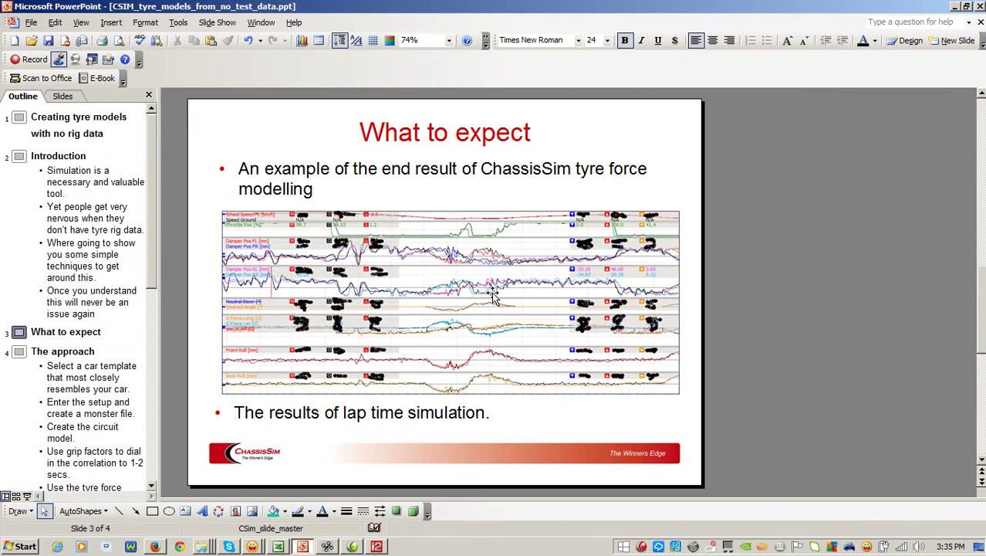